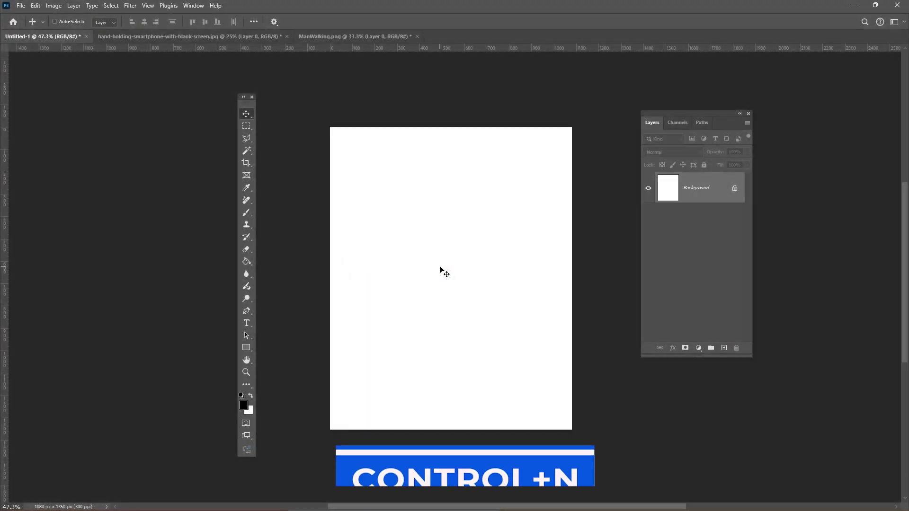
Bring the hand-holding-smartphone photo into the blank portrait document as Layer 1
{"action": "key", "text": "ctrl+n"}
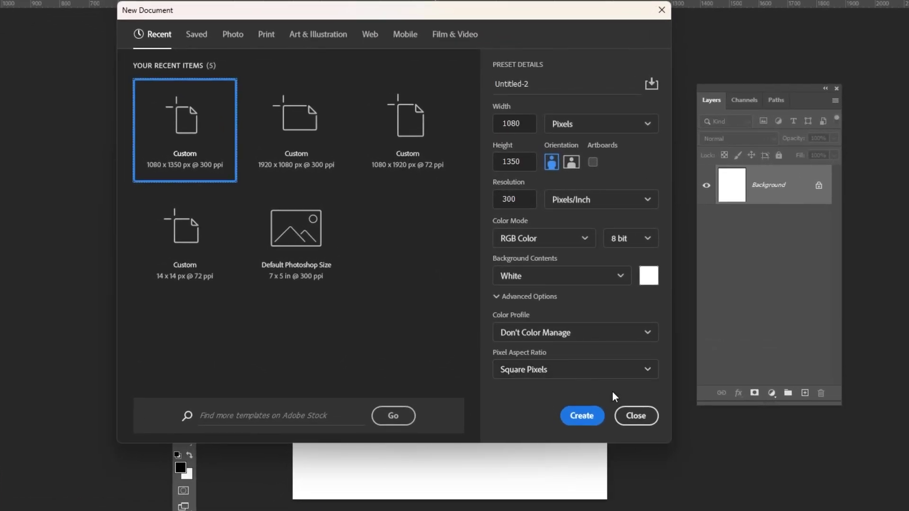
{"action": "left_click", "coordinate": [634, 419]}
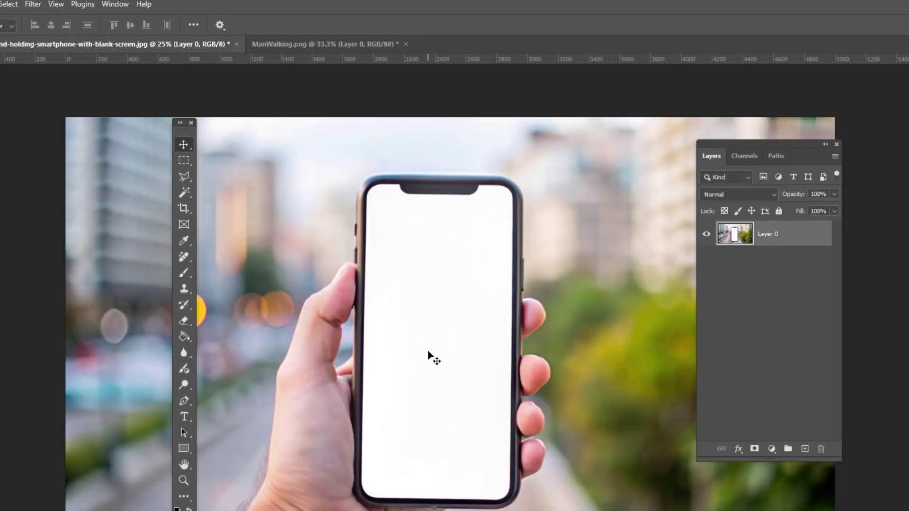
{"action": "left_click_drag", "start_coordinate": [428, 315], "coordinate": [392, 282]}
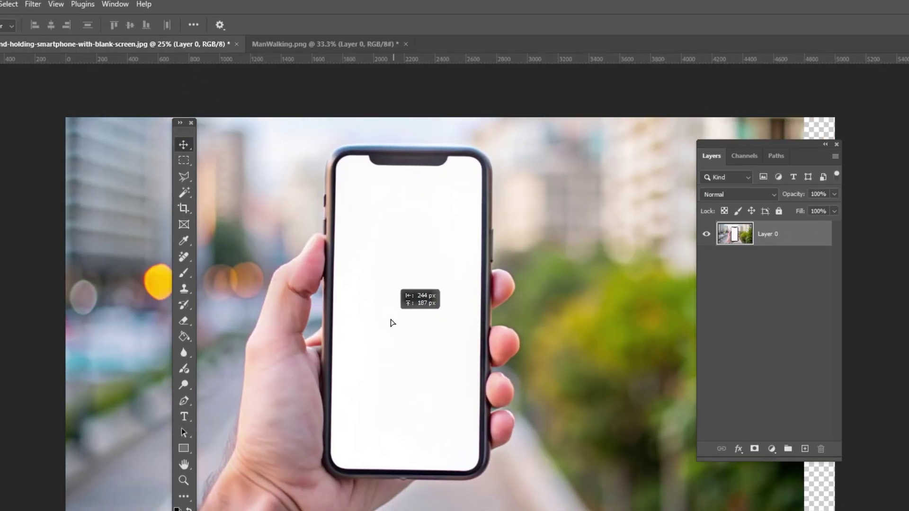
{"action": "left_click_drag", "start_coordinate": [392, 323], "coordinate": [392, 374]}
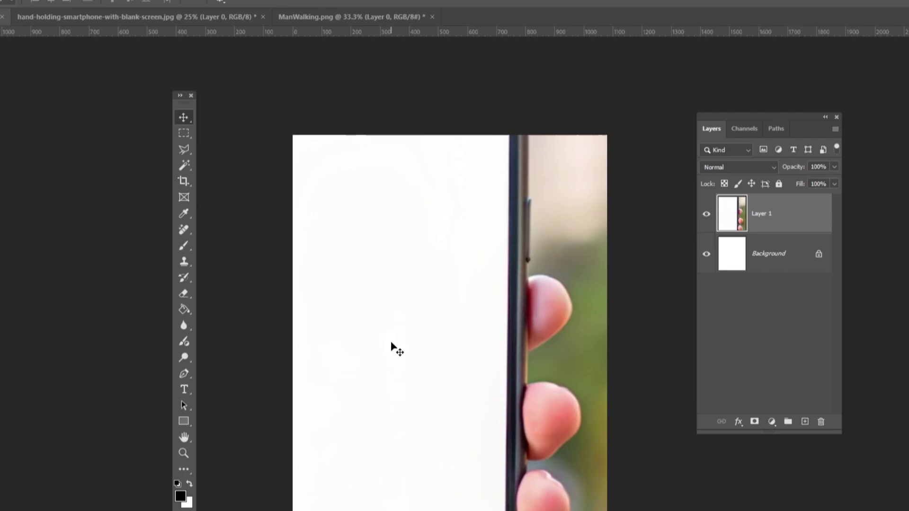
Scale and centre the phone photo so it fills the portrait canvas
{"action": "left_click_drag", "start_coordinate": [450, 372], "coordinate": [393, 379]}
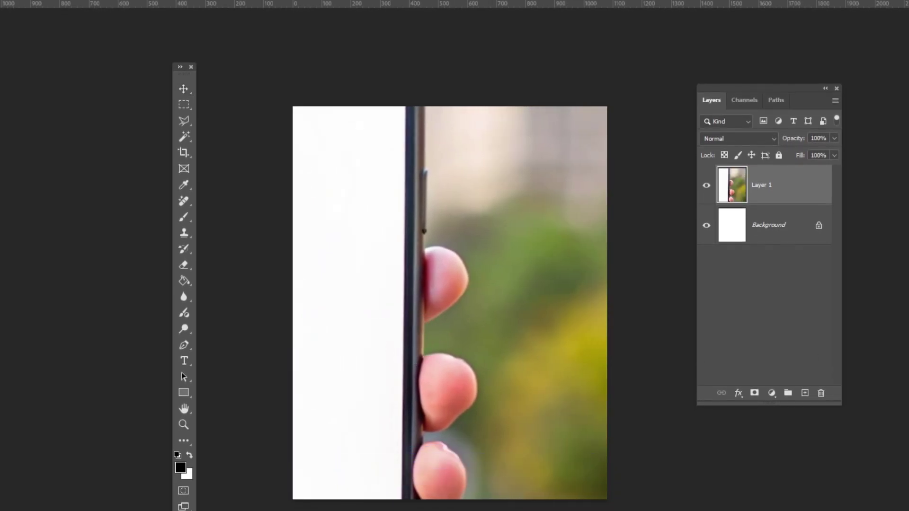
{"action": "left_click_drag", "start_coordinate": [616, 506], "coordinate": [623, 392]}
{"action": "left_click_drag", "start_coordinate": [384, 362], "coordinate": [537, 382]}
{"action": "left_click_drag", "start_coordinate": [449, 168], "coordinate": [440, 133]}
{"action": "left_click_drag", "start_coordinate": [436, 249], "coordinate": [448, 250]}
{"action": "key", "text": "Return"}
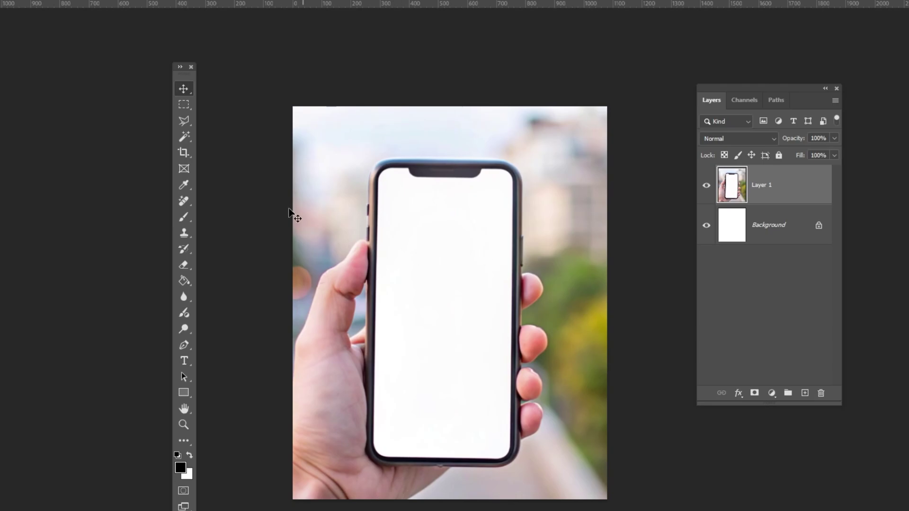
Mask Layer 1 with a Magic Wand selection of the white screen, inverted to hide only the screen
{"action": "right_click", "coordinate": [186, 139]}
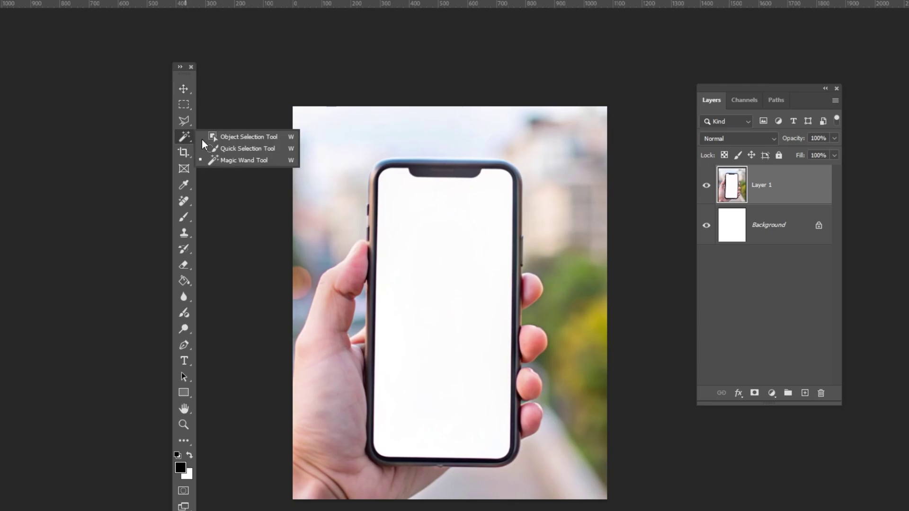
{"action": "left_click", "coordinate": [252, 162]}
{"action": "left_click", "coordinate": [449, 265]}
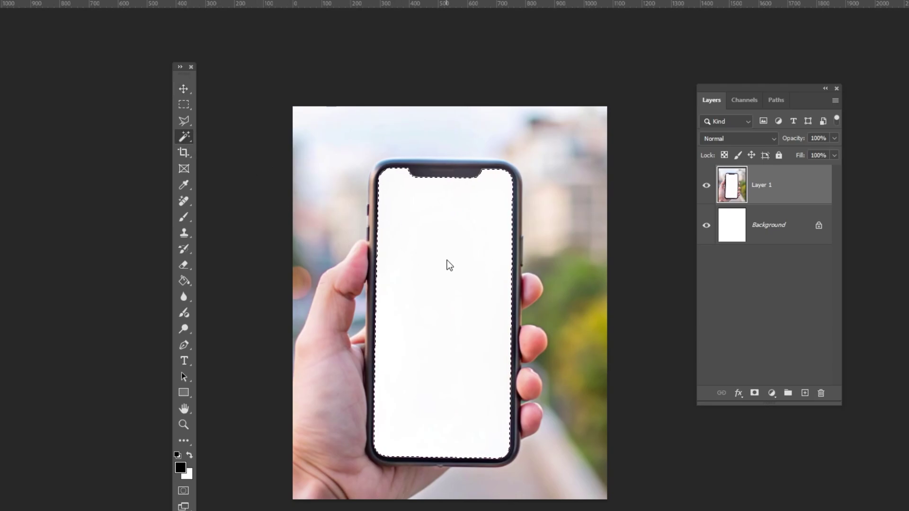
{"action": "left_click", "coordinate": [754, 393]}
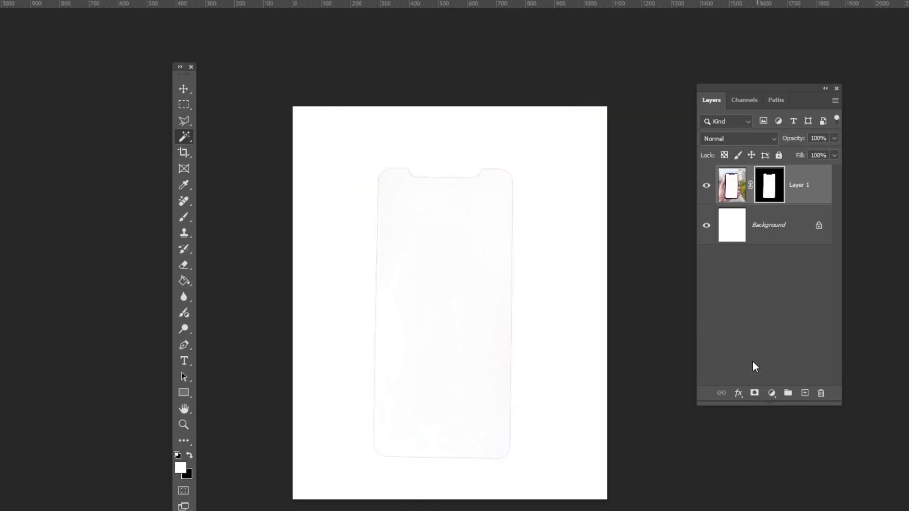
{"action": "key", "text": "v"}
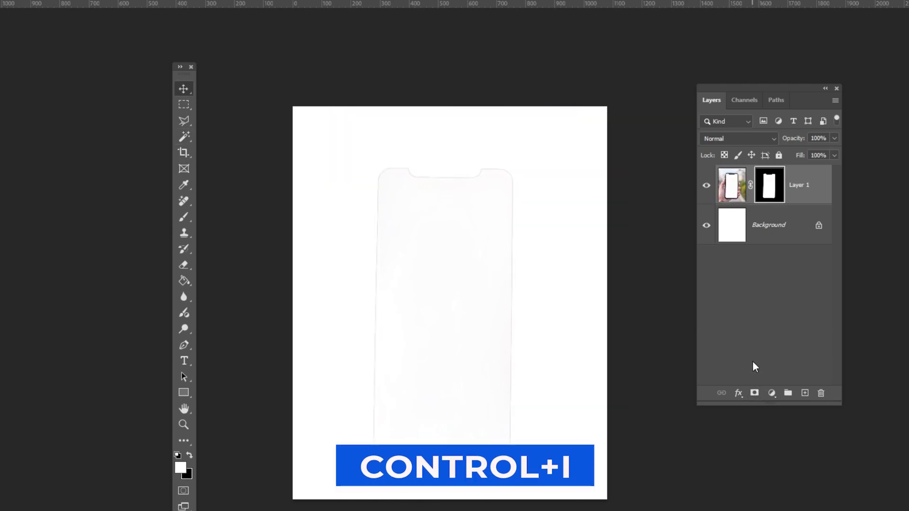
{"action": "key", "text": "ctrl+i"}
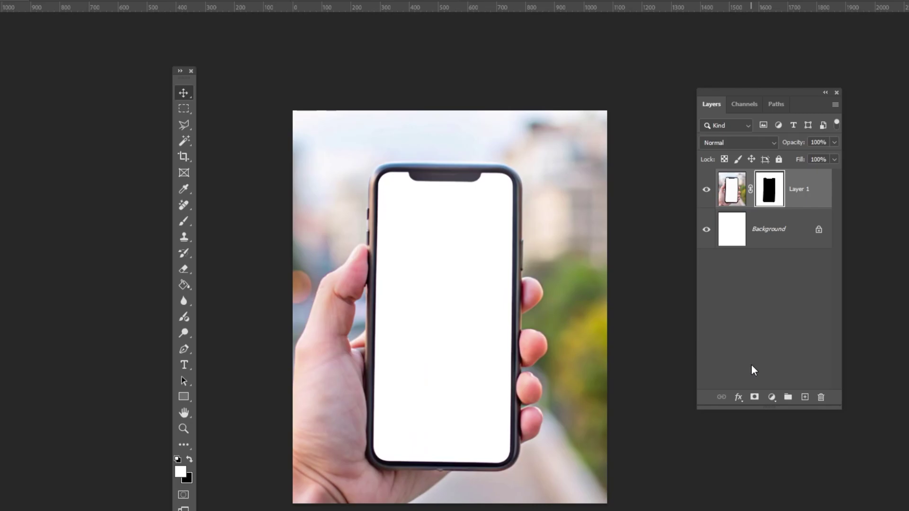
Drag ManWalking.png into the phone document as Layer 2 with lowered opacity
{"action": "left_click", "coordinate": [328, 44]}
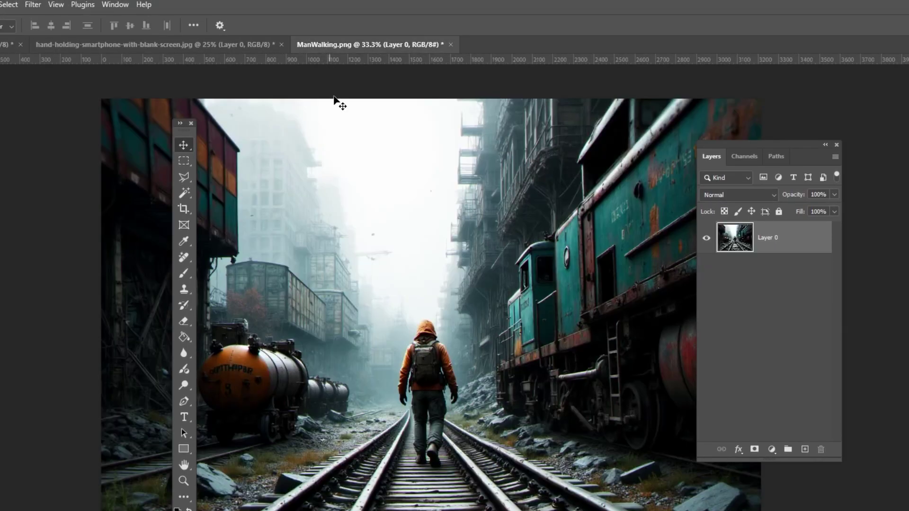
{"action": "left_click_drag", "start_coordinate": [449, 379], "coordinate": [422, 369]}
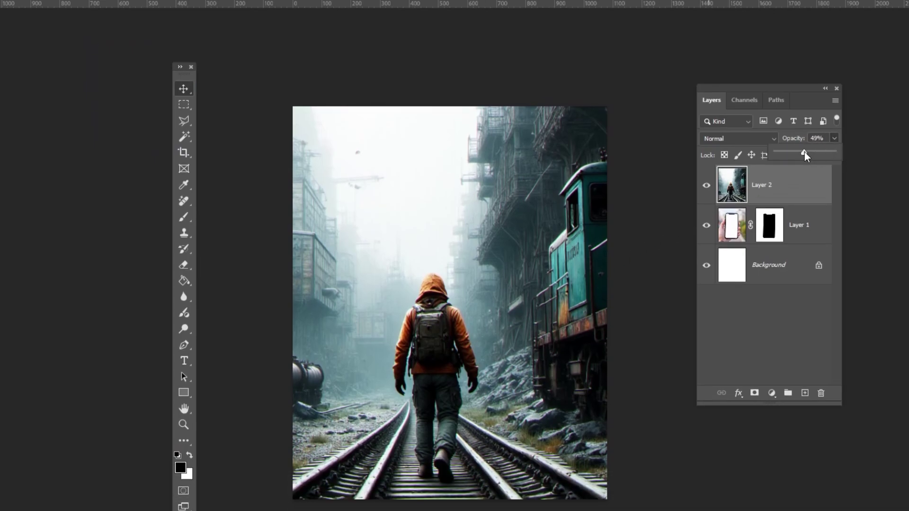
{"action": "left_click_drag", "start_coordinate": [799, 152], "coordinate": [799, 152]}
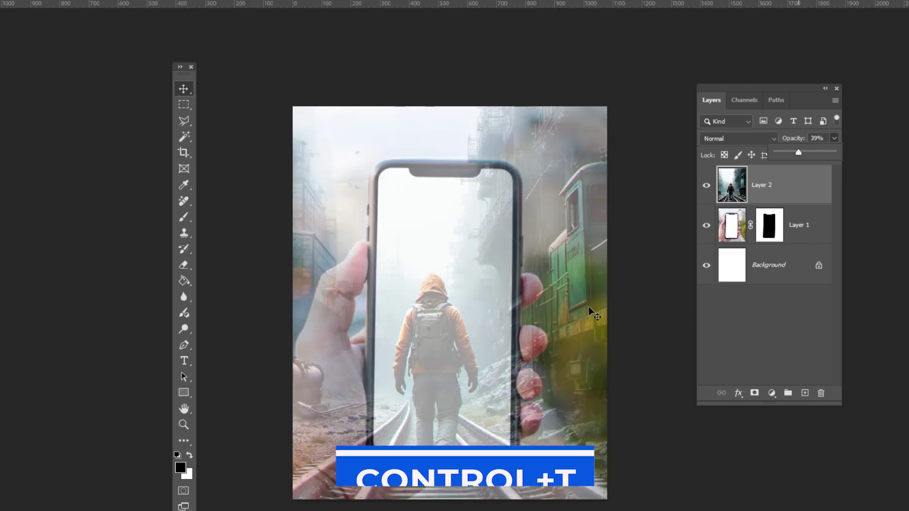
Scale the man-walking image down over the phone and restore it to 100% opacity
{"action": "key", "text": "ctrl+t"}
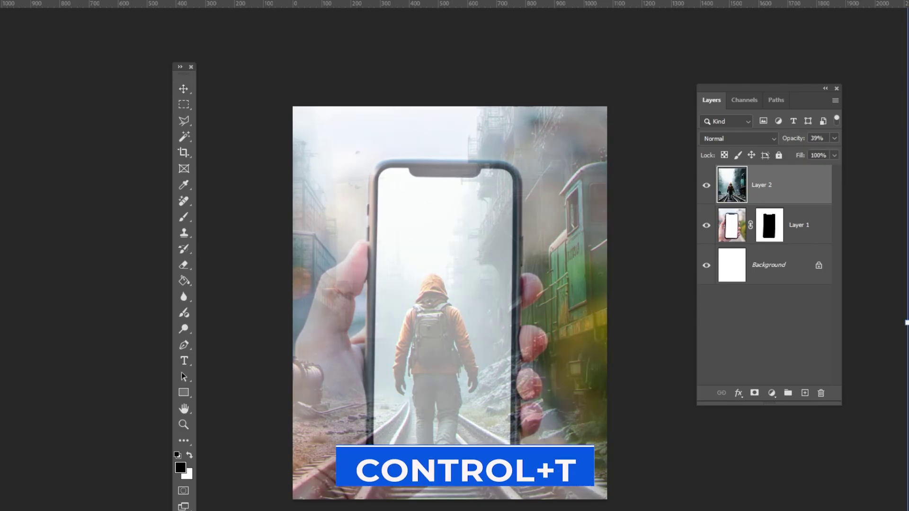
{"action": "left_click_drag", "start_coordinate": [905, 322], "coordinate": [699, 353]}
{"action": "left_click_drag", "start_coordinate": [453, 276], "coordinate": [457, 322]}
{"action": "left_click_drag", "start_coordinate": [444, 510], "coordinate": [445, 503]}
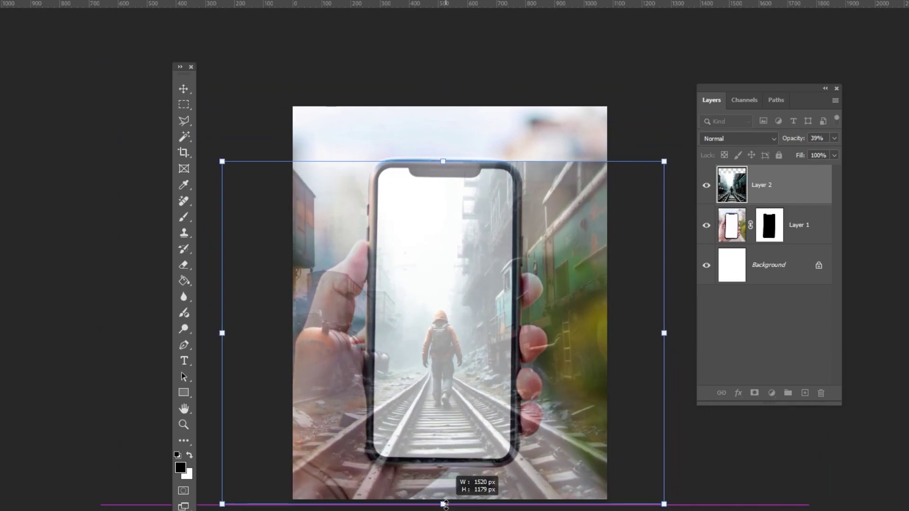
{"action": "key", "text": "Return"}
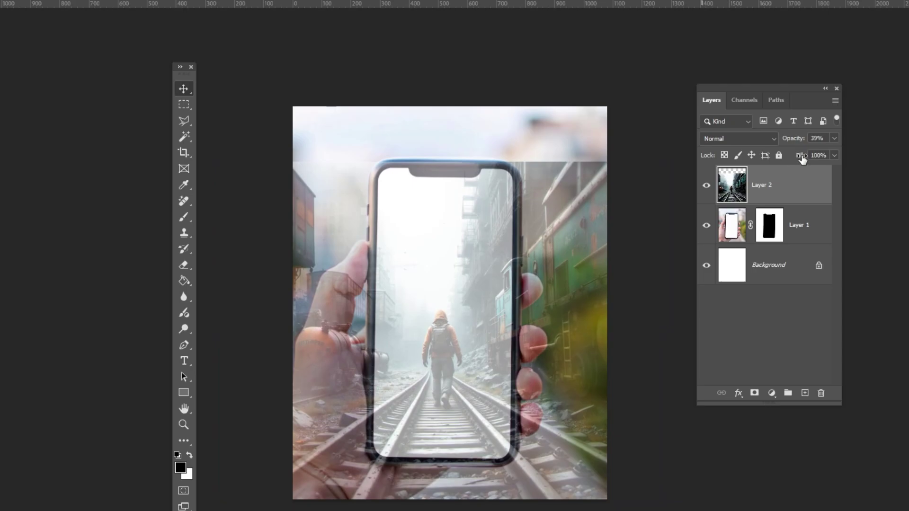
{"action": "left_click", "coordinate": [834, 138]}
{"action": "left_click_drag", "start_coordinate": [833, 155], "coordinate": [841, 169]}
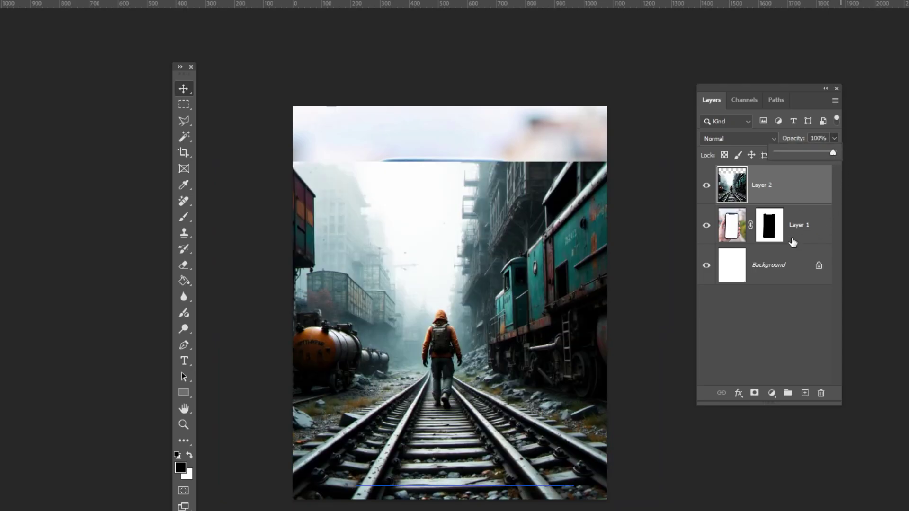
Copy the phone-screen mask onto Layer 2 and invert it so the trains show on the screen
{"action": "left_click", "coordinate": [776, 230]}
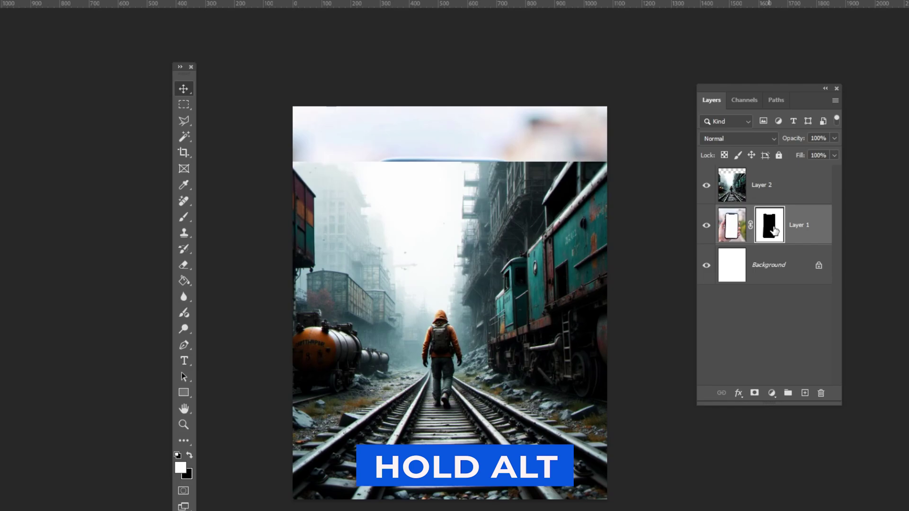
{"action": "left_click_drag", "start_coordinate": [773, 230], "coordinate": [776, 192]}
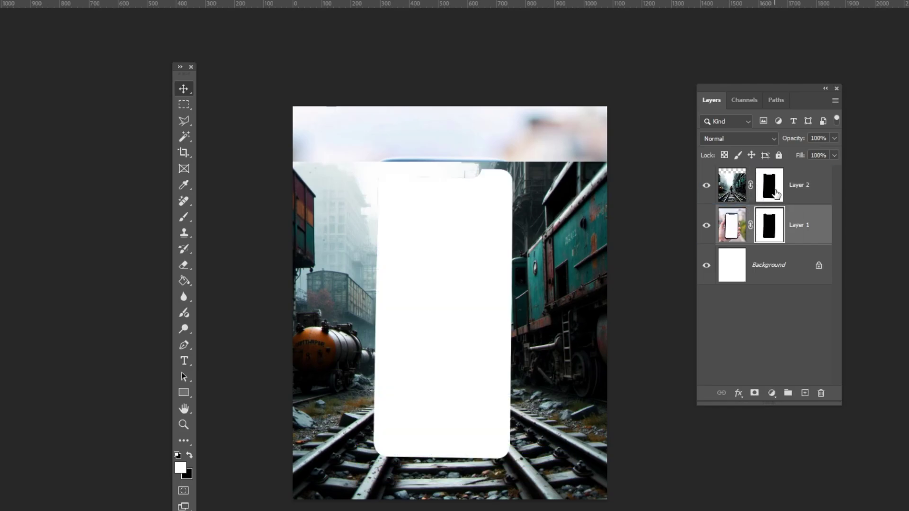
{"action": "left_click", "coordinate": [775, 193]}
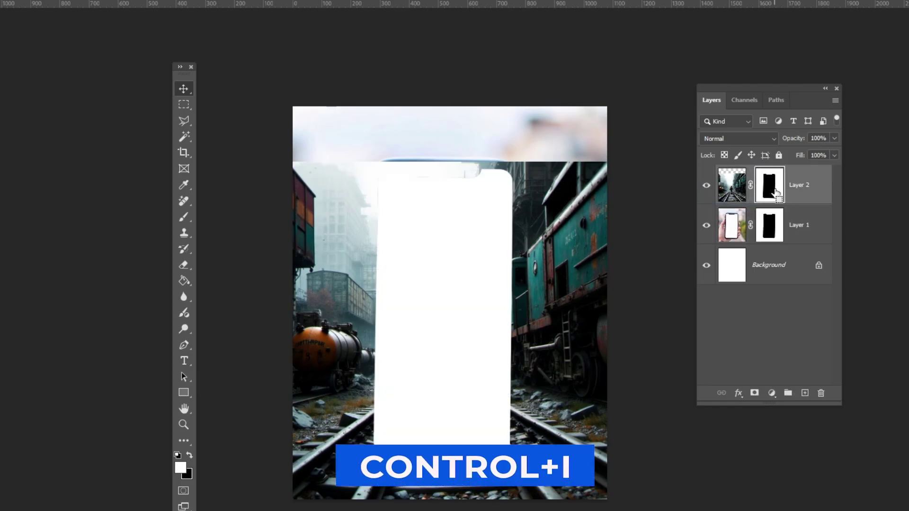
{"action": "key", "text": "ctrl+i"}
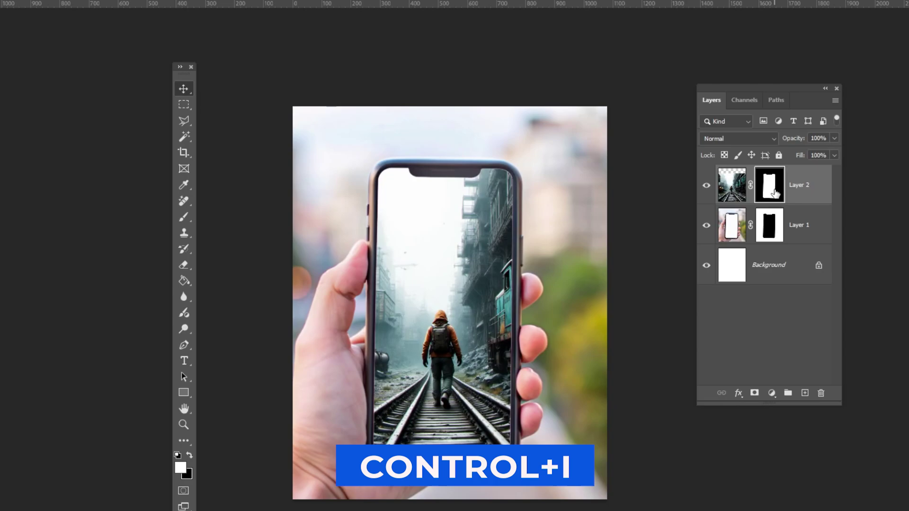
Duplicate Layer 2 and delete the copy's mask so it covers the whole canvas
{"action": "left_click", "coordinate": [723, 185]}
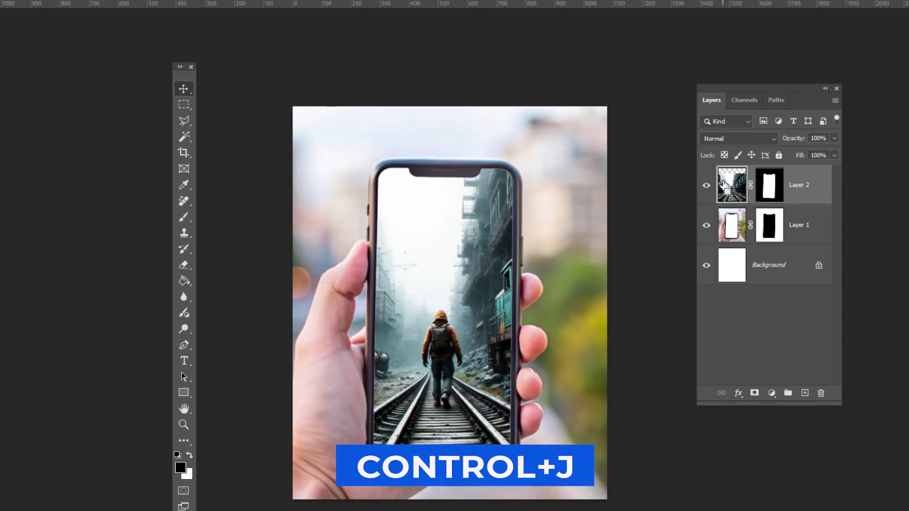
{"action": "key", "text": "ctrl+j"}
{"action": "left_click", "coordinate": [777, 189]}
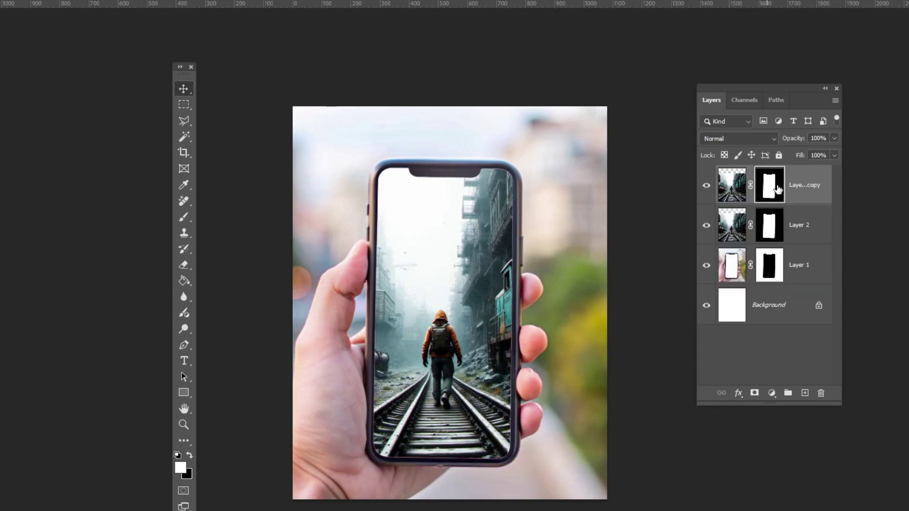
{"action": "key", "text": "Delete"}
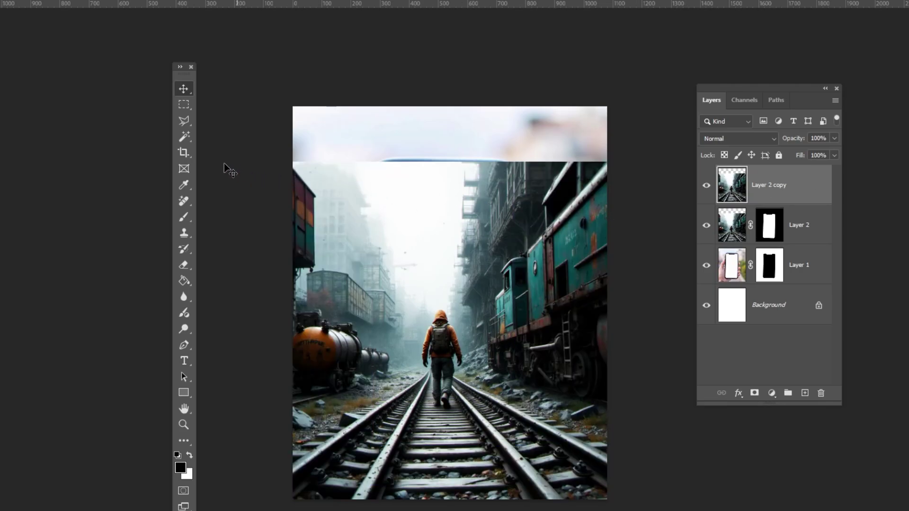
Mask Layer 2 copy to a Polygonal Lasso outline of the tracks below the phone
{"action": "right_click", "coordinate": [184, 120]}
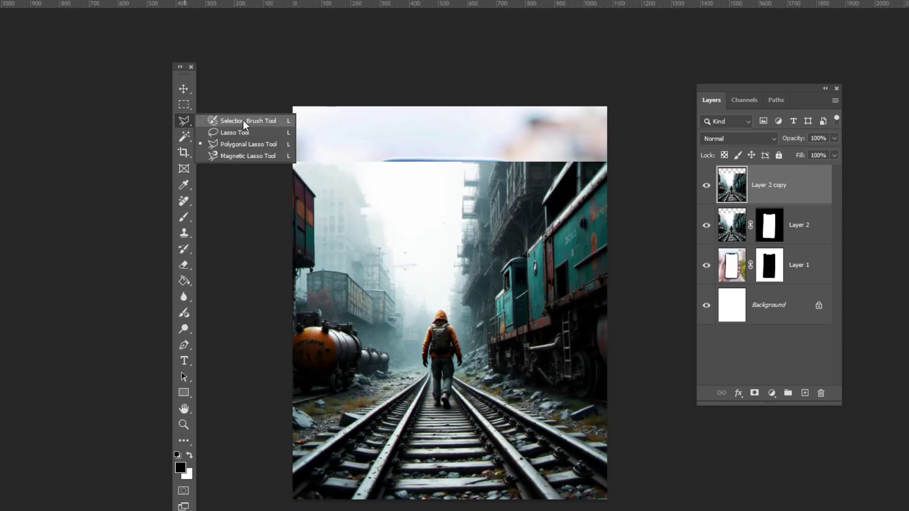
{"action": "left_click", "coordinate": [263, 144]}
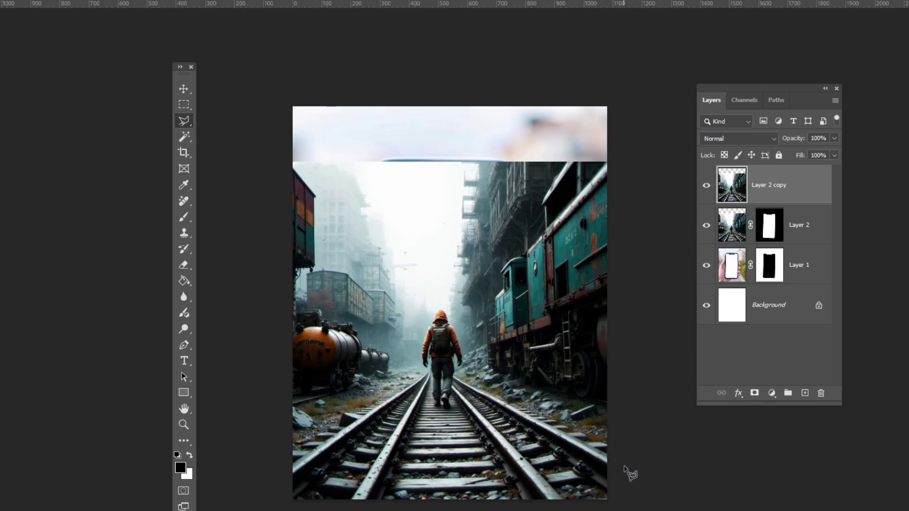
{"action": "left_click", "coordinate": [639, 478]}
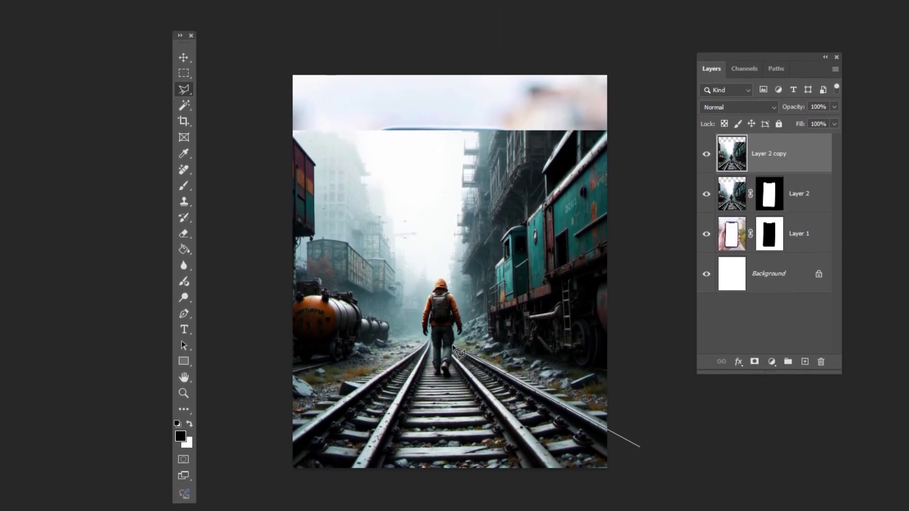
{"action": "left_click", "coordinate": [452, 346]}
{"action": "left_click", "coordinate": [430, 328]}
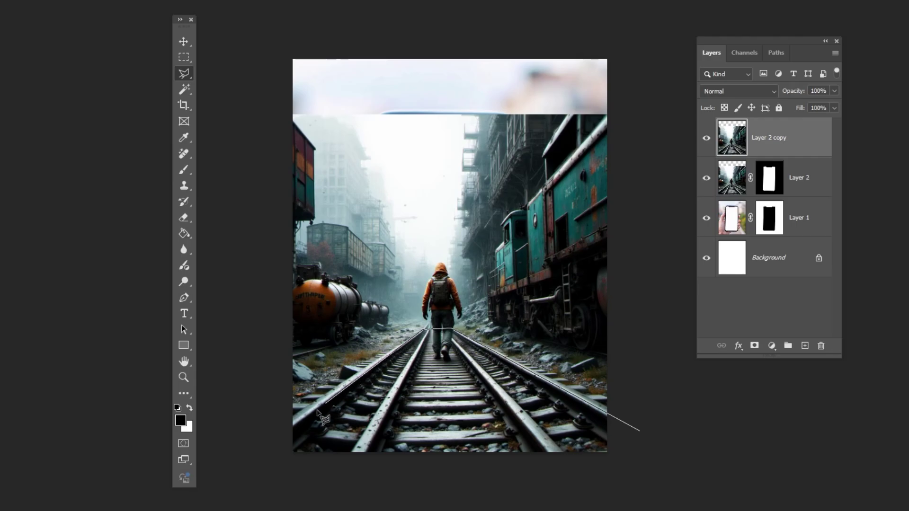
{"action": "left_click", "coordinate": [254, 444]}
{"action": "left_click", "coordinate": [281, 482]}
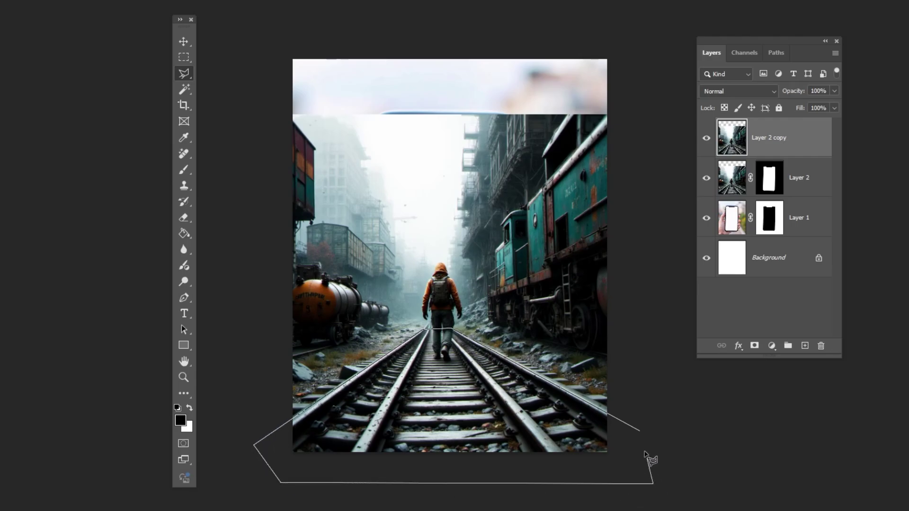
{"action": "left_click", "coordinate": [643, 433]}
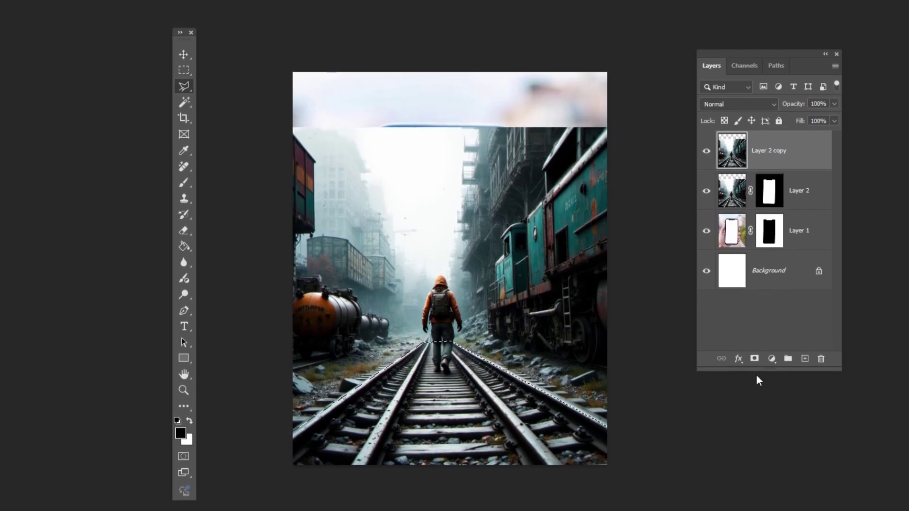
{"action": "left_click", "coordinate": [754, 349]}
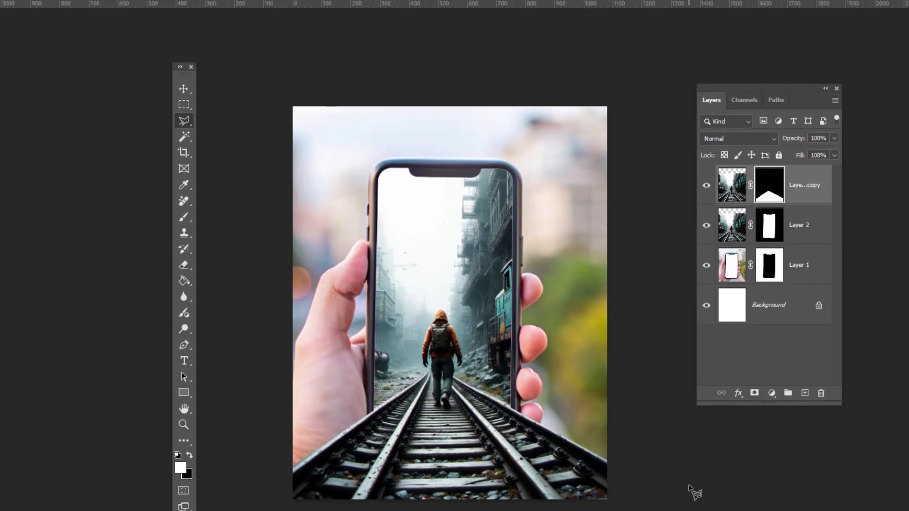
{"action": "key", "text": "v"}
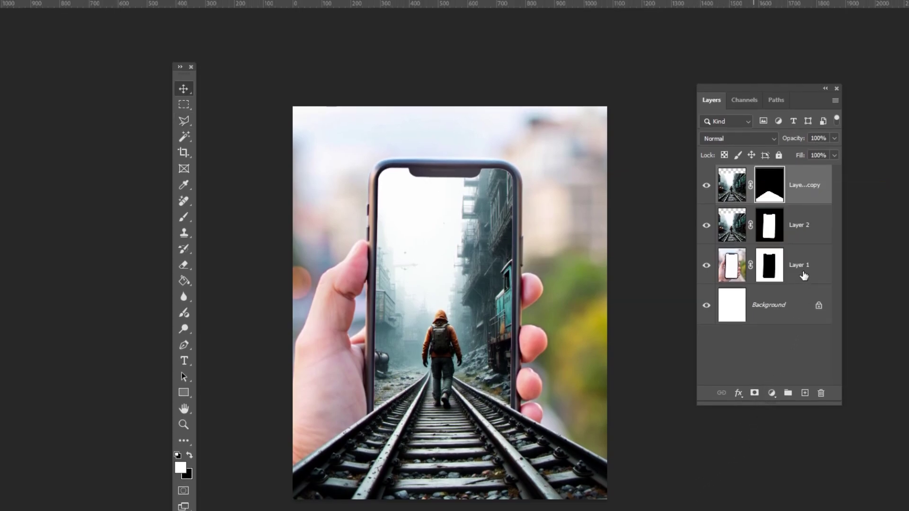
Add a Curves adjustment layer clipped to Layer 1
{"action": "left_click", "coordinate": [803, 276]}
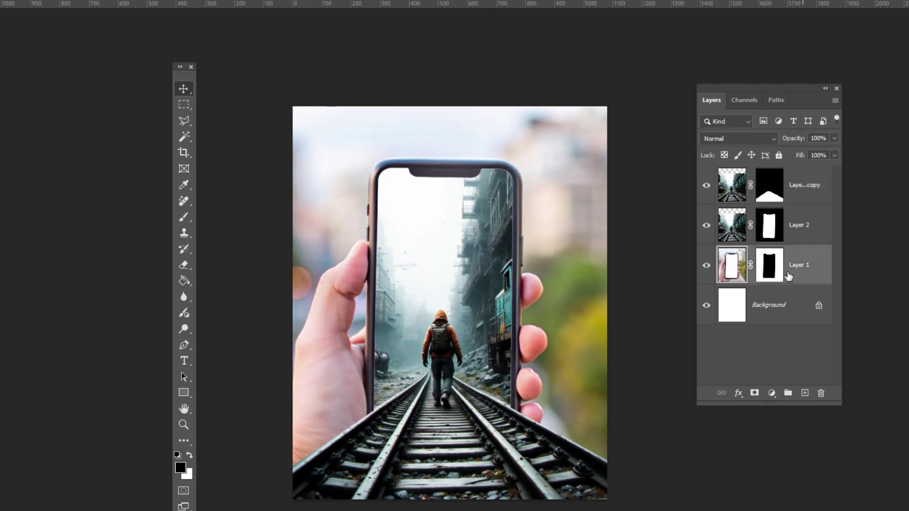
{"action": "left_click", "coordinate": [770, 394]}
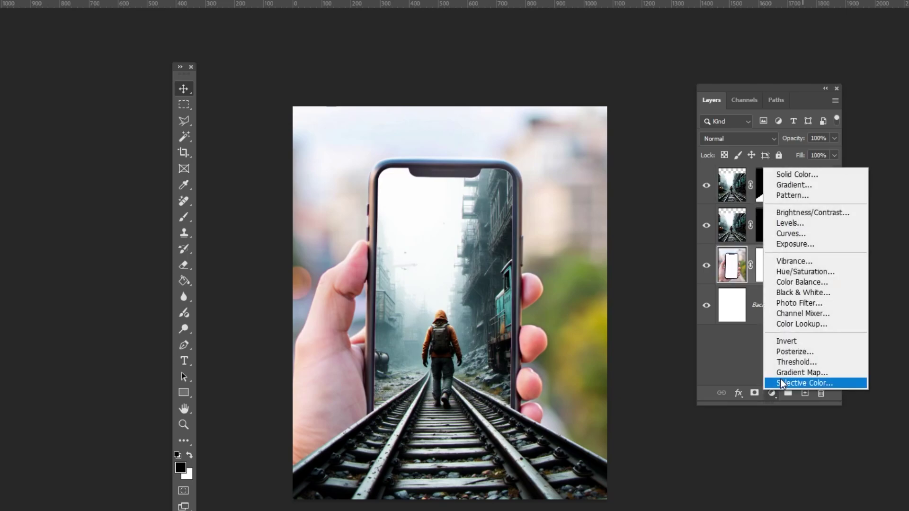
{"action": "left_click", "coordinate": [790, 233]}
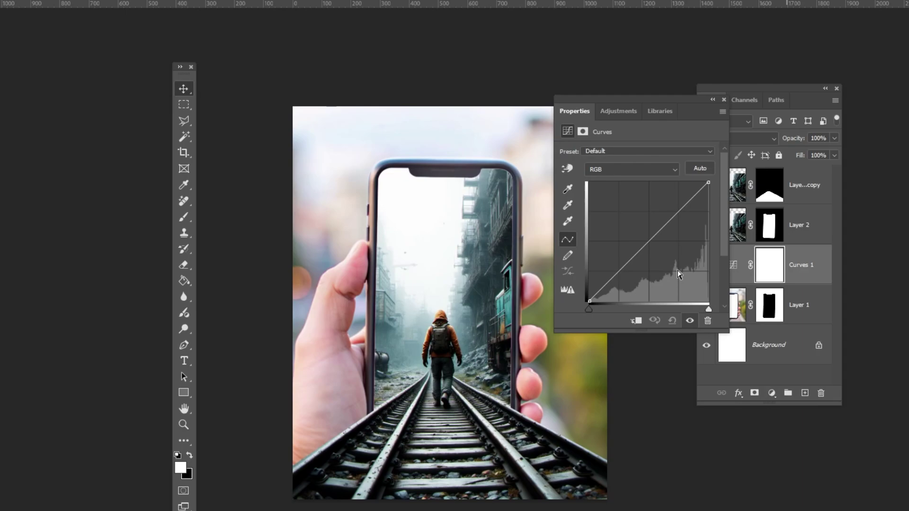
{"action": "left_click", "coordinate": [634, 322]}
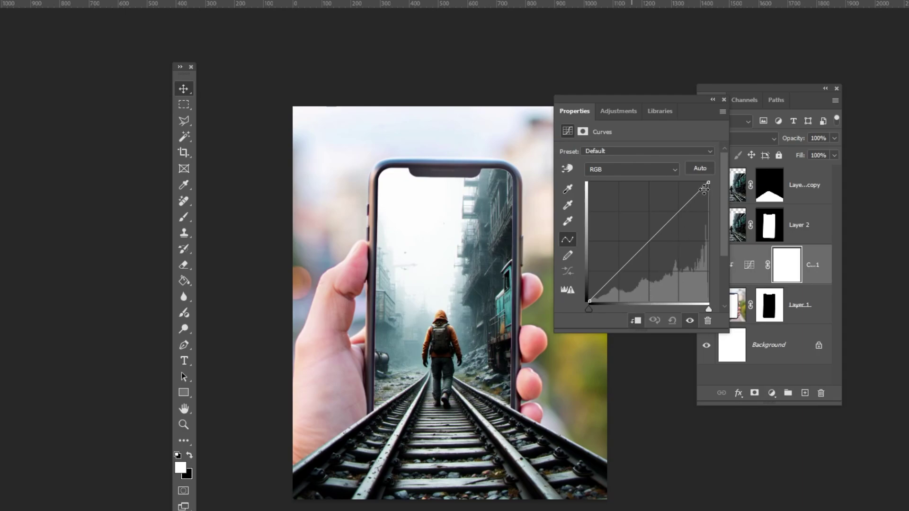
Lower the highlights, midtones and shadows into a darkening S-curve, compare, then close the settings
{"action": "left_click_drag", "start_coordinate": [706, 183], "coordinate": [708, 208]}
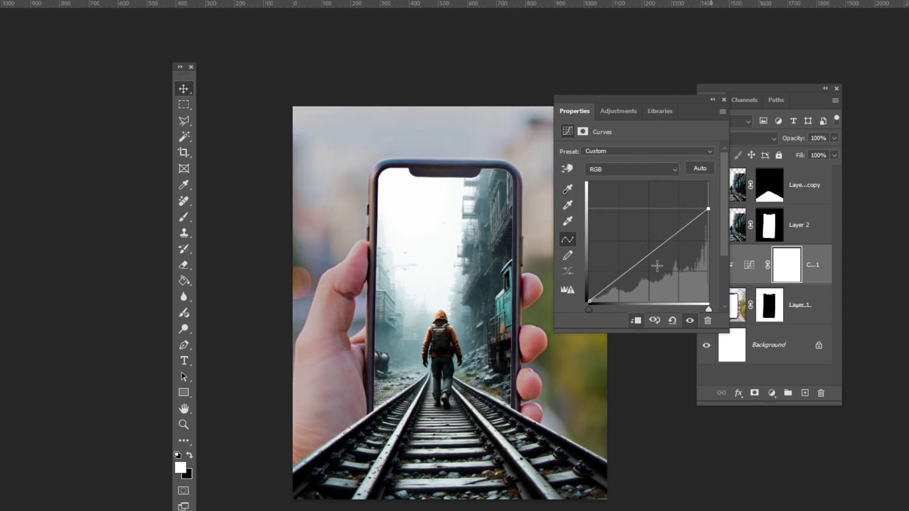
{"action": "left_click_drag", "start_coordinate": [629, 270], "coordinate": [670, 238]}
{"action": "left_click_drag", "start_coordinate": [631, 280], "coordinate": [632, 282]}
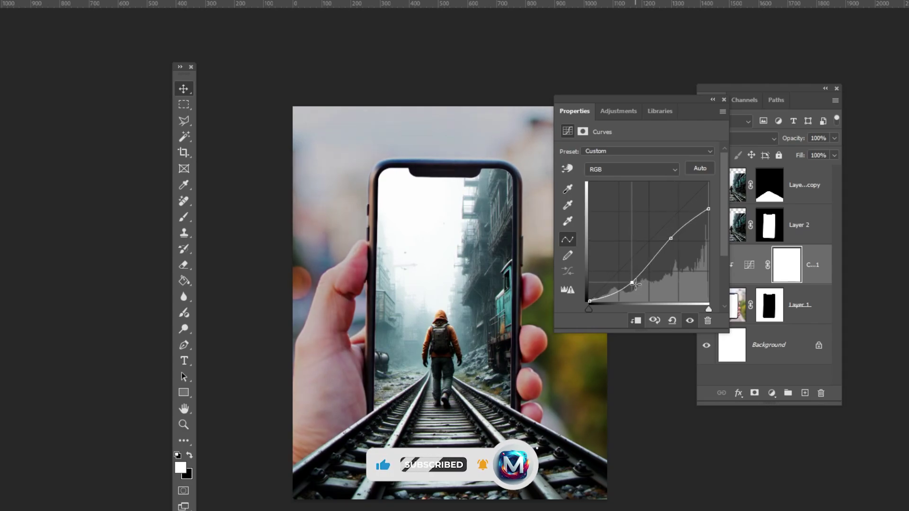
{"action": "left_click", "coordinate": [690, 320]}
{"action": "left_click", "coordinate": [690, 321]}
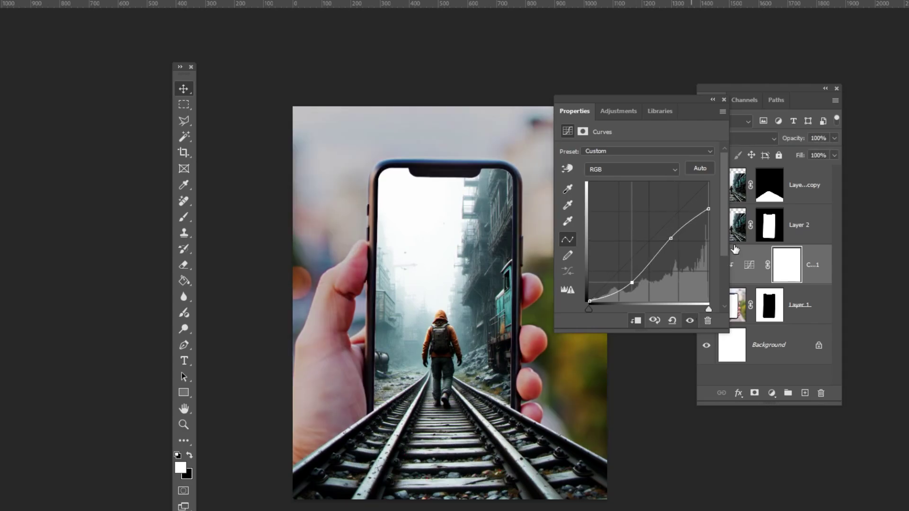
{"action": "left_click", "coordinate": [723, 100]}
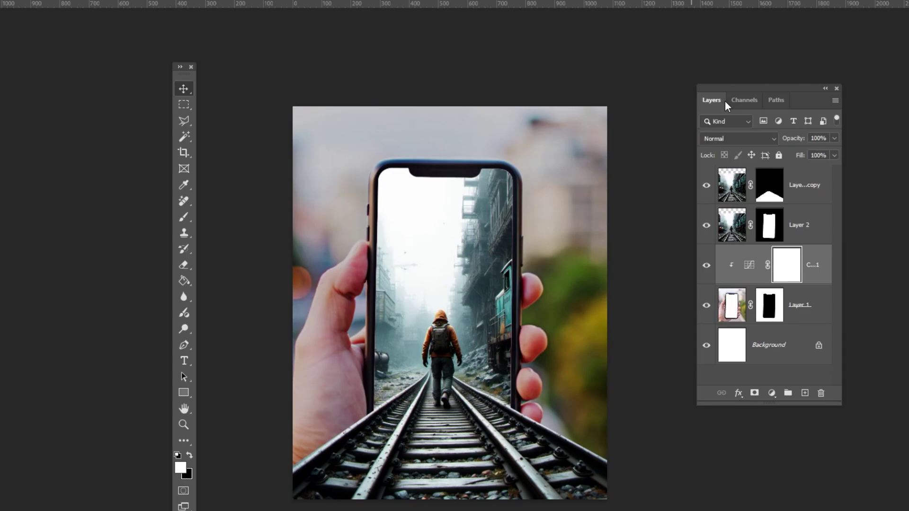
Add a clipped Hue/Saturation adjustment with saturation reduced to -1
{"action": "left_click", "coordinate": [769, 394]}
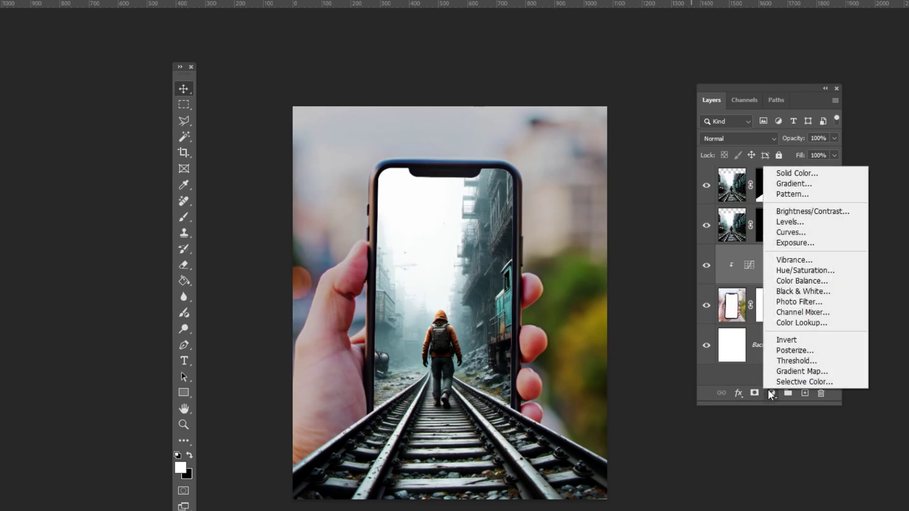
{"action": "left_click", "coordinate": [791, 268]}
{"action": "left_click", "coordinate": [637, 321]}
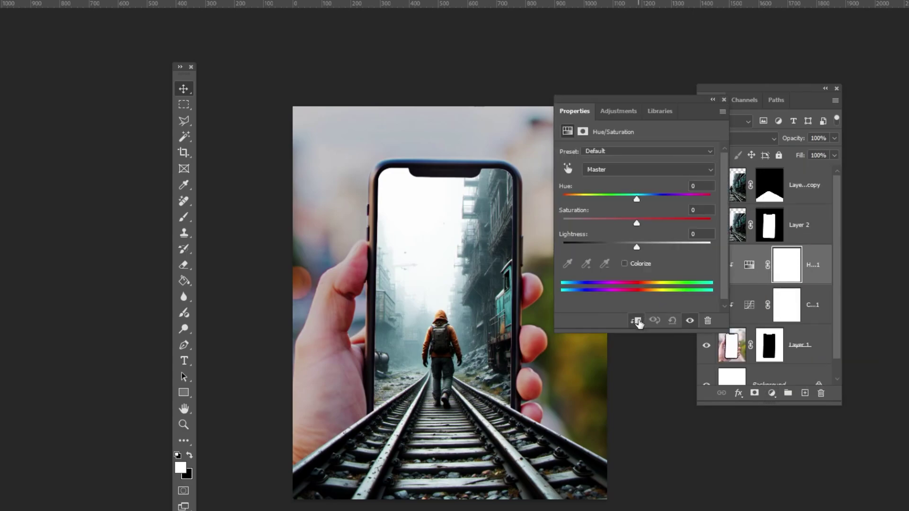
{"action": "left_click", "coordinate": [636, 224]}
{"action": "left_click", "coordinate": [723, 98]}
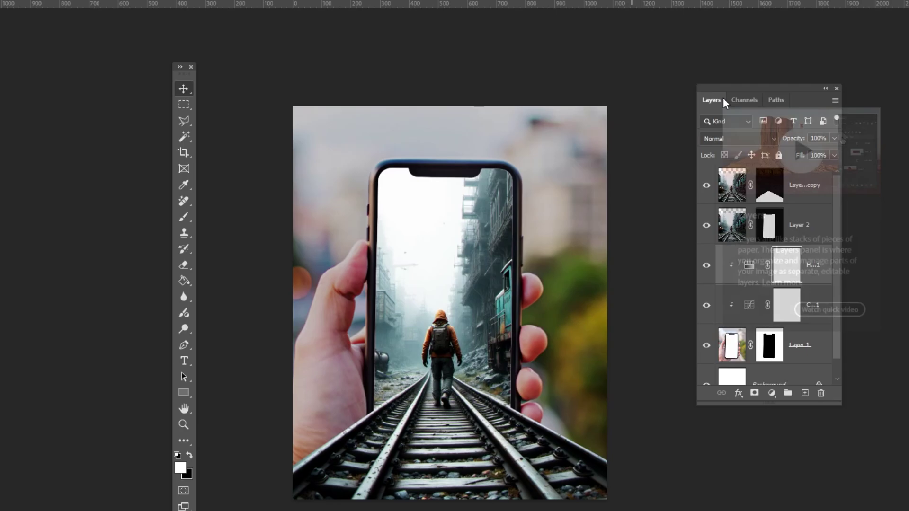
Add a clipped Color Balance layer with midtones set to -2/+3/+2
{"action": "left_click", "coordinate": [772, 393]}
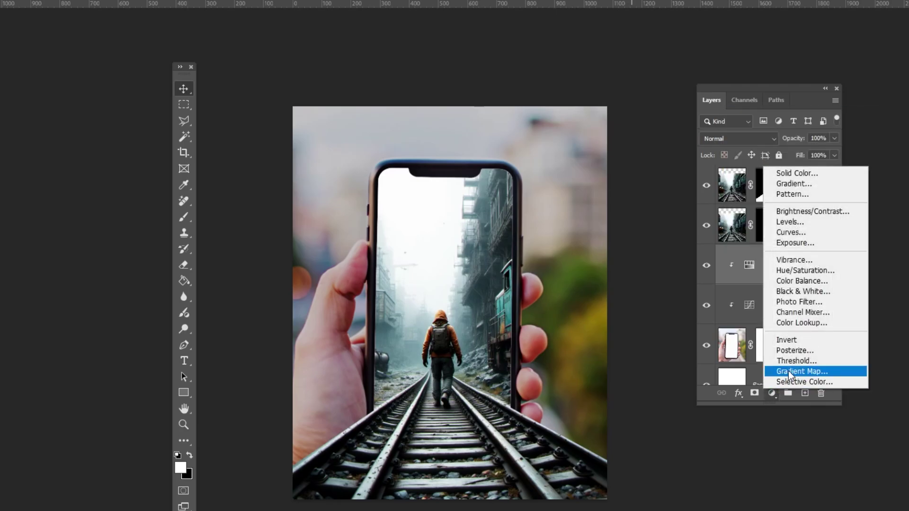
{"action": "left_click", "coordinate": [788, 282]}
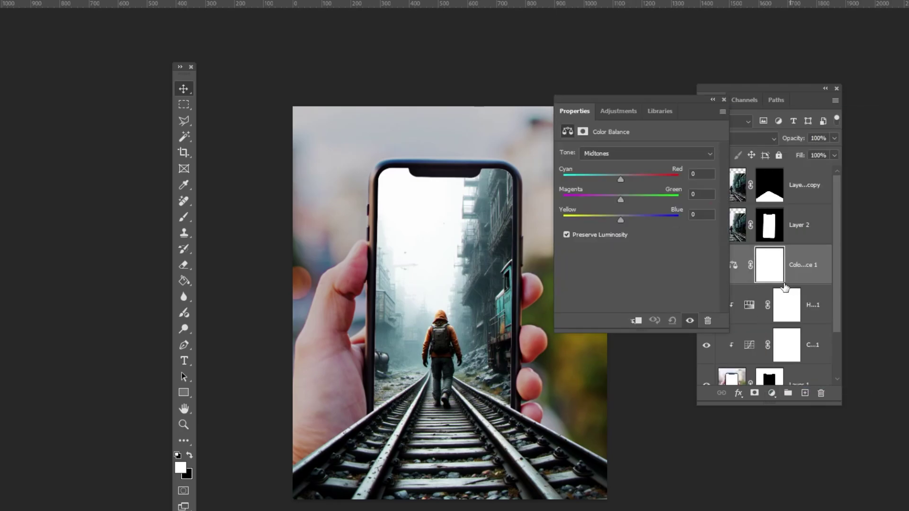
{"action": "left_click", "coordinate": [636, 322]}
{"action": "left_click", "coordinate": [618, 178]}
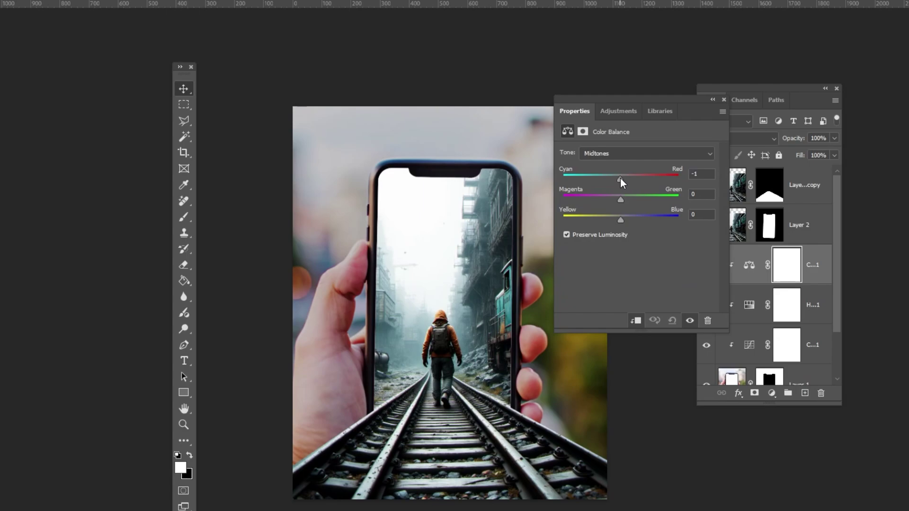
{"action": "left_click", "coordinate": [622, 198]}
{"action": "left_click", "coordinate": [618, 220]}
Set the Color Balance shadows to -3/+2/+2
{"action": "left_click", "coordinate": [615, 154]}
{"action": "left_click", "coordinate": [614, 166]}
{"action": "left_click", "coordinate": [621, 177]}
{"action": "left_click", "coordinate": [618, 177]}
{"action": "left_click", "coordinate": [621, 200]}
{"action": "left_click_drag", "start_coordinate": [618, 220], "coordinate": [621, 219]}
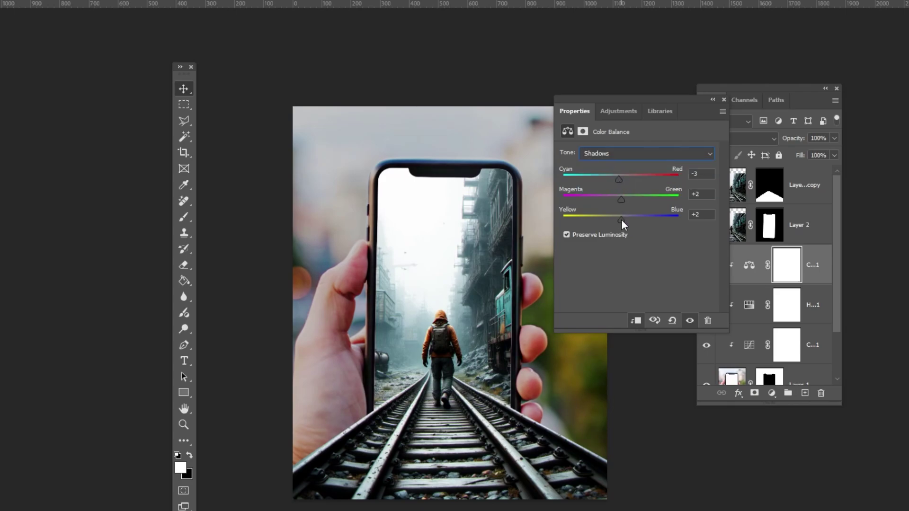
Set the Color Balance highlights to -2/+3/+3
{"action": "left_click", "coordinate": [621, 152]}
{"action": "left_click", "coordinate": [608, 186]}
{"action": "left_click", "coordinate": [620, 177]}
{"action": "left_click_drag", "start_coordinate": [621, 199], "coordinate": [622, 221]}
Group Layer 1 with its Curves, Hue/Saturation and Color Balance layers and start renaming it Background
{"action": "left_click", "coordinate": [723, 100]}
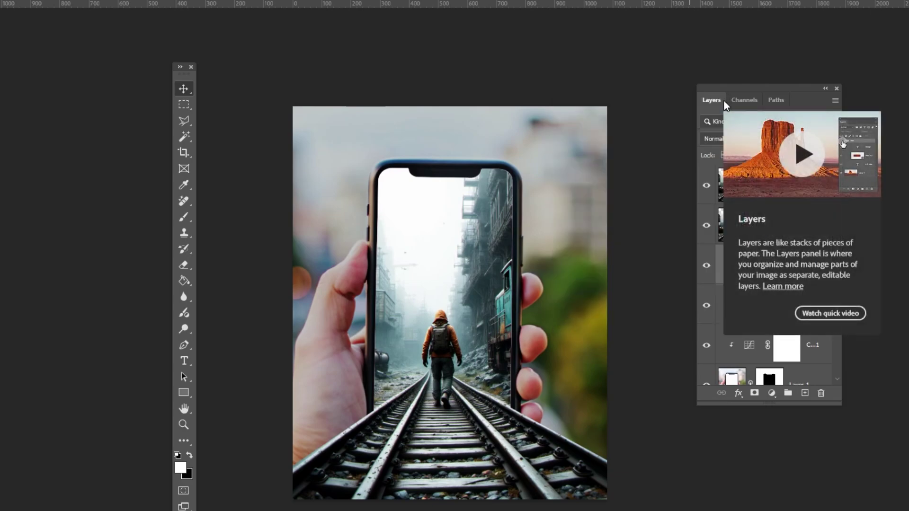
{"action": "scroll", "coordinate": [768, 286], "scroll_direction": "down", "scroll_amount": 2}
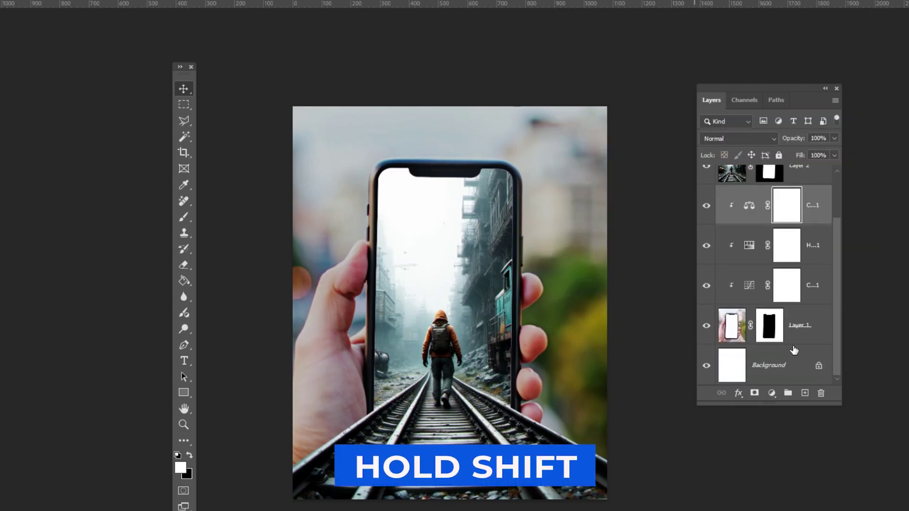
{"action": "left_click", "coordinate": [801, 335], "text": "shift"}
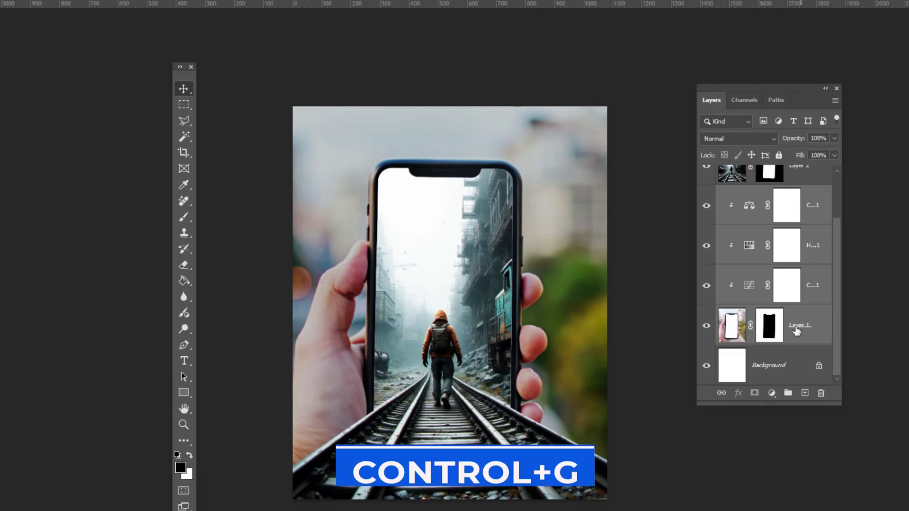
{"action": "key", "text": "ctrl+g"}
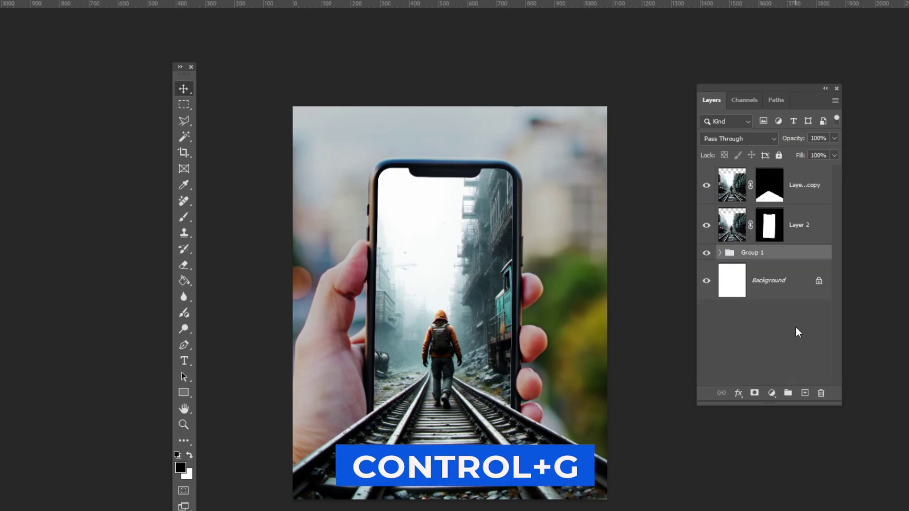
{"action": "double_click", "coordinate": [757, 254]}
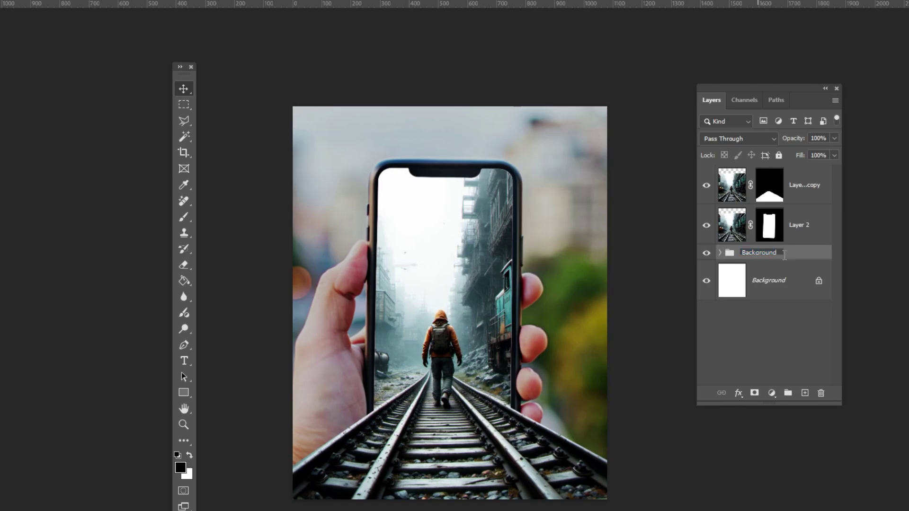
Add an empty Layer 3 above the Background group, test and undo a brush stroke, then select the top layer
{"action": "left_click", "coordinate": [808, 395]}
{"action": "key", "text": "b"}
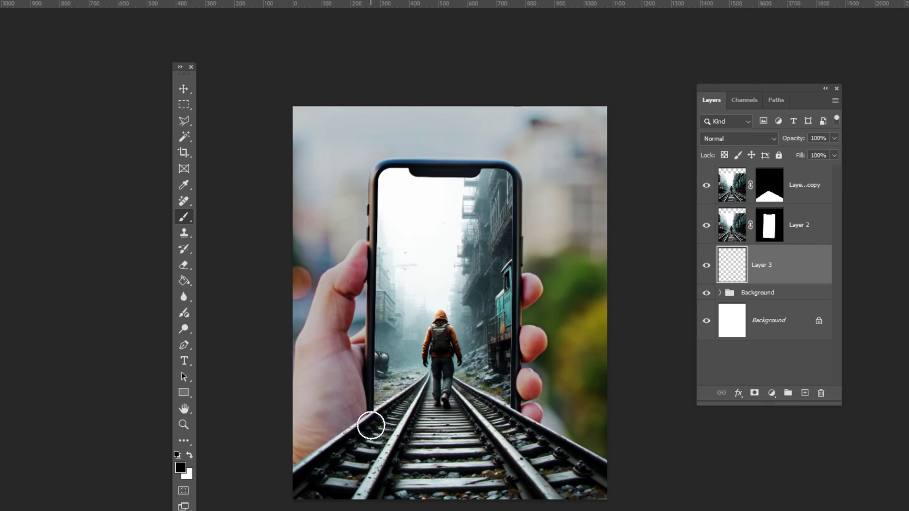
{"action": "mouse_move", "coordinate": [332, 440]}
{"action": "left_mouse_down"}
{"action": "mouse_move", "coordinate": [278, 476]}
{"action": "mouse_move", "coordinate": [353, 433]}
{"action": "left_mouse_up"}
{"action": "key", "text": "ctrl+z"}
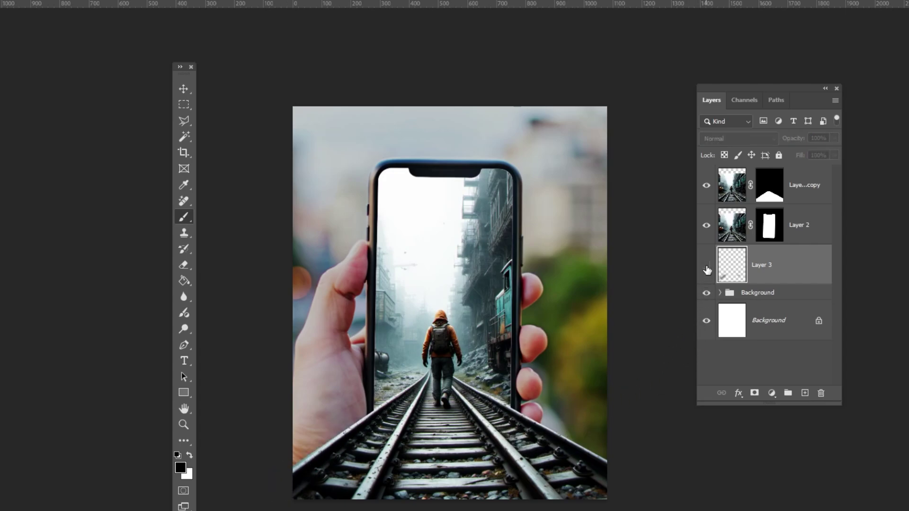
{"action": "left_click", "coordinate": [789, 190]}
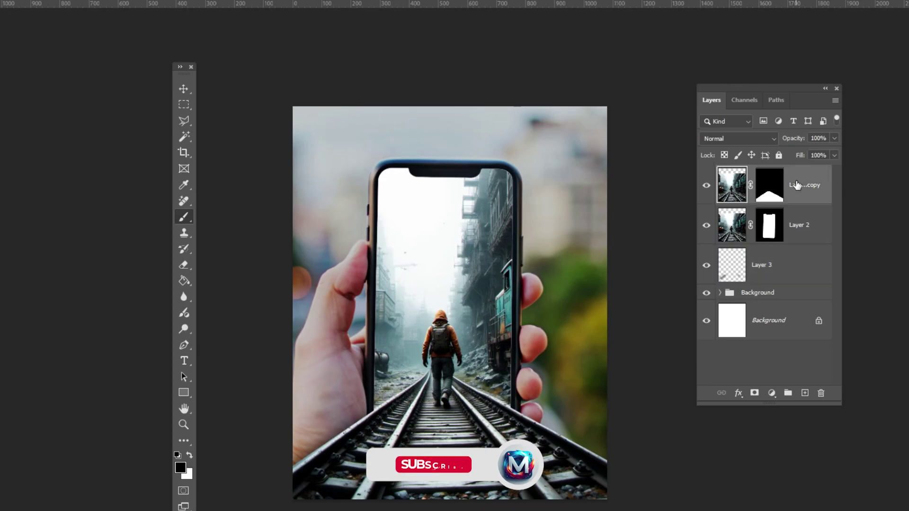
Add a Color Lookup adjustment layer using the LateSunset.3DL 3DLUT file
{"action": "left_click", "coordinate": [773, 392]}
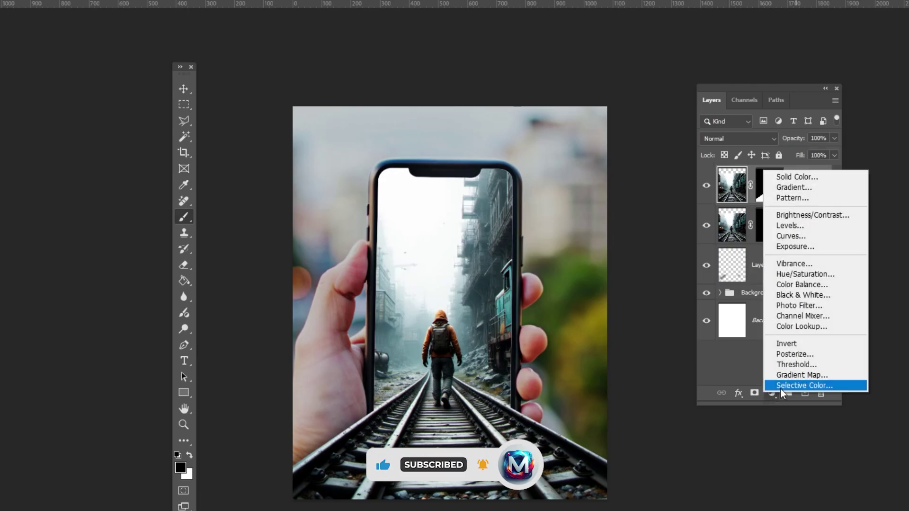
{"action": "left_click", "coordinate": [798, 327]}
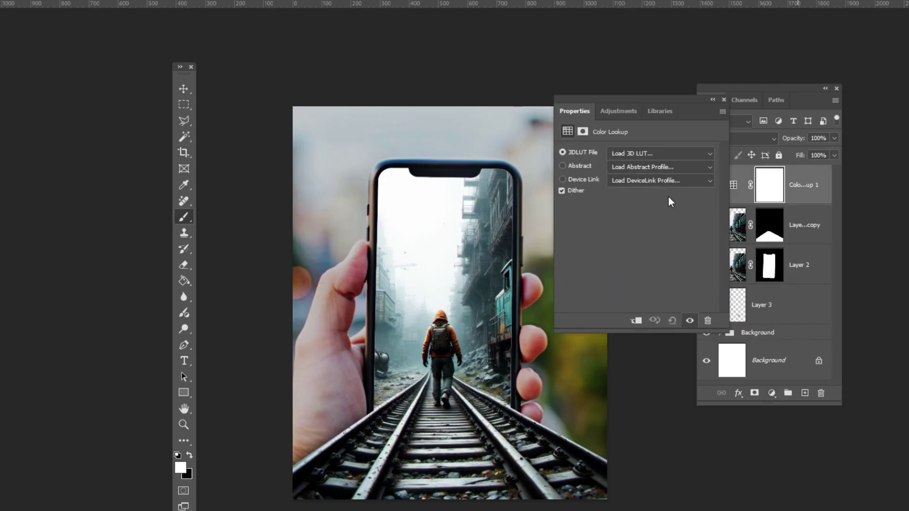
{"action": "left_click", "coordinate": [650, 155]}
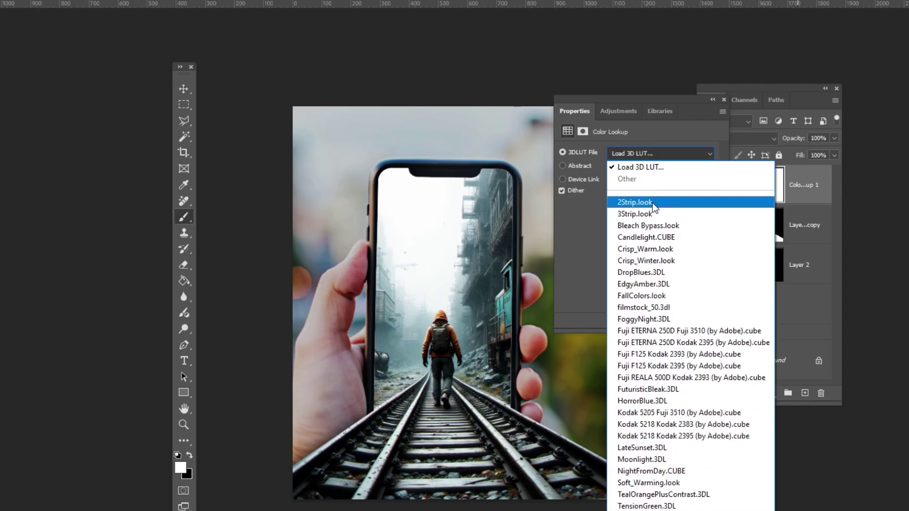
{"action": "left_click", "coordinate": [642, 447]}
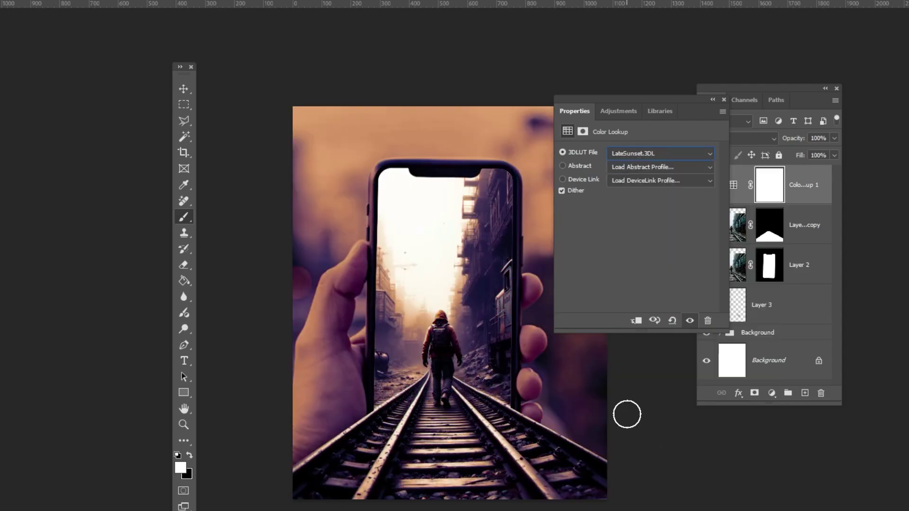
{"action": "left_click", "coordinate": [722, 101]}
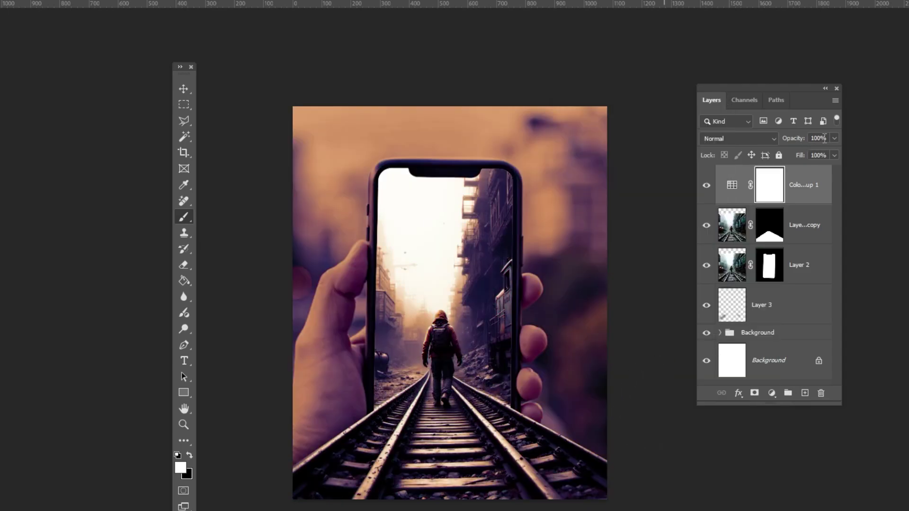
Lower the lookup layer's opacity to 23% and toggle its visibility to compare
{"action": "left_click", "coordinate": [834, 137]}
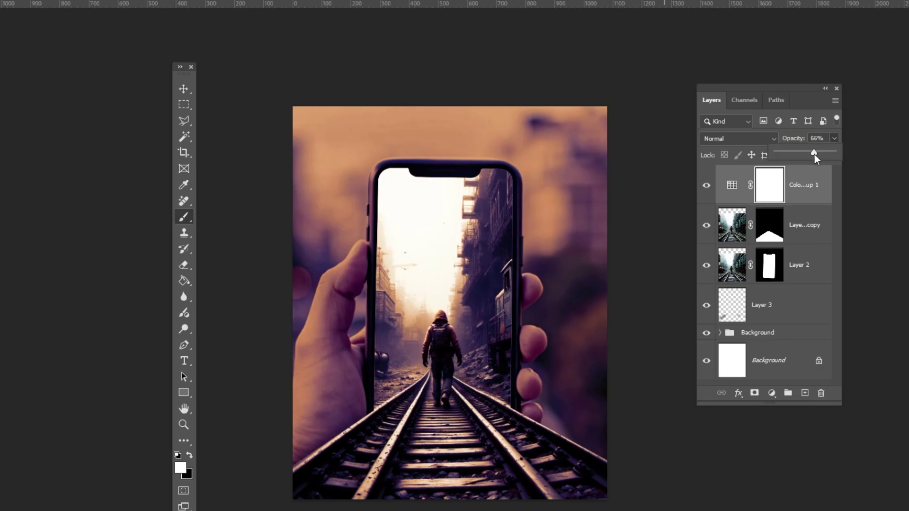
{"action": "left_click_drag", "start_coordinate": [814, 154], "coordinate": [791, 155]}
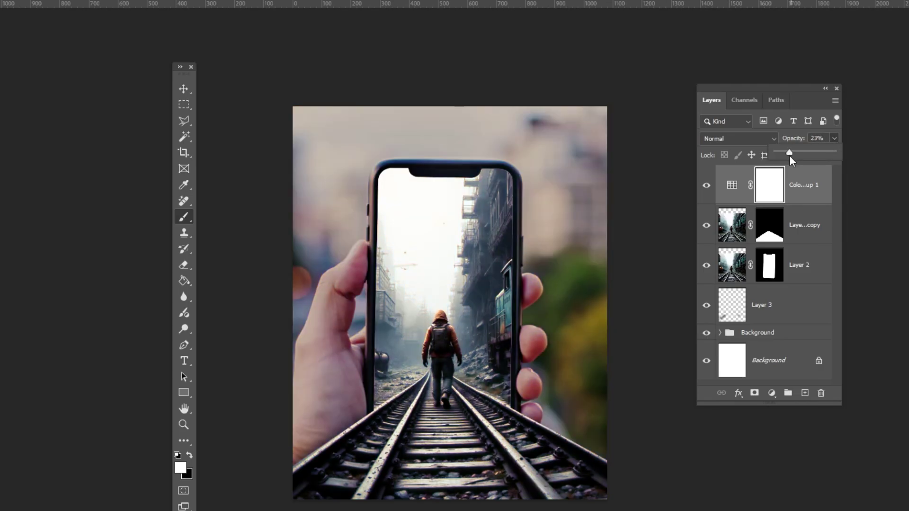
{"action": "left_click", "coordinate": [706, 186]}
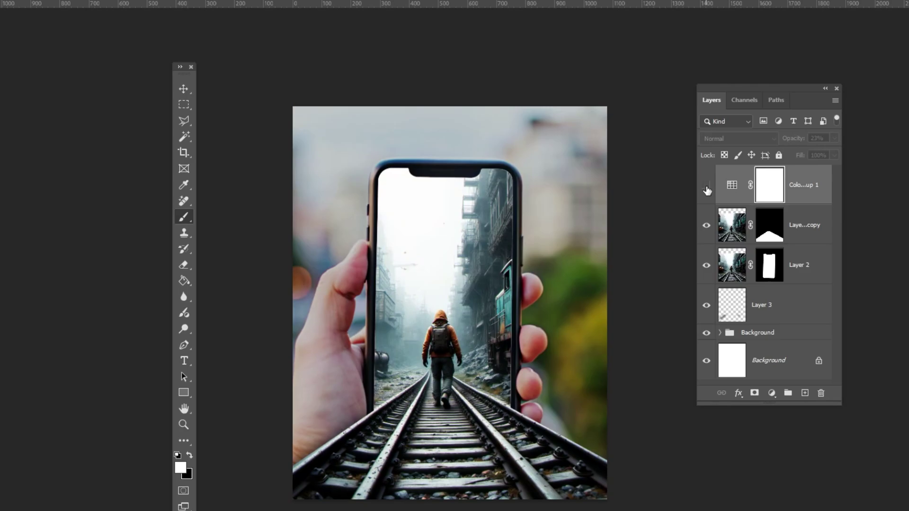
{"action": "left_click", "coordinate": [706, 187]}
{"action": "key", "text": "v"}
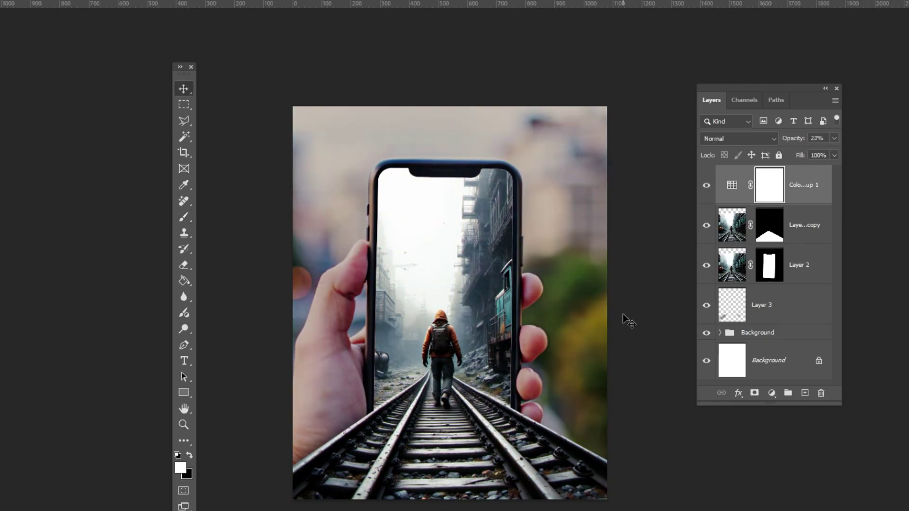